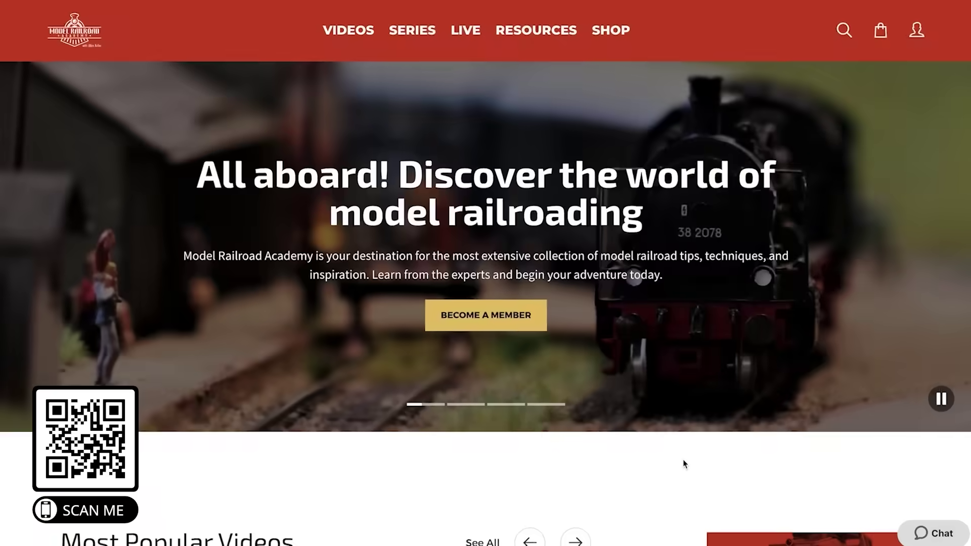
Scroll down the Model Railroad Academy homepage to the Most Popular Videos row and newsletter sign-up
{"action": "scroll", "coordinate": [683, 459], "scroll_direction": "down", "scroll_amount": 5}
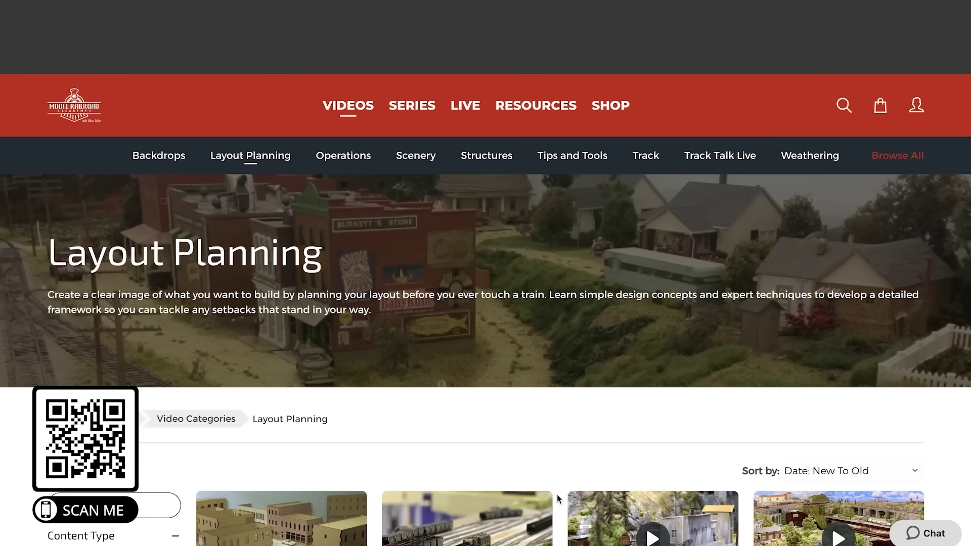
Scroll the Layout Planning video list and load two extra batches with Show More
{"action": "scroll", "coordinate": [557, 494], "scroll_direction": "down", "scroll_amount": 6}
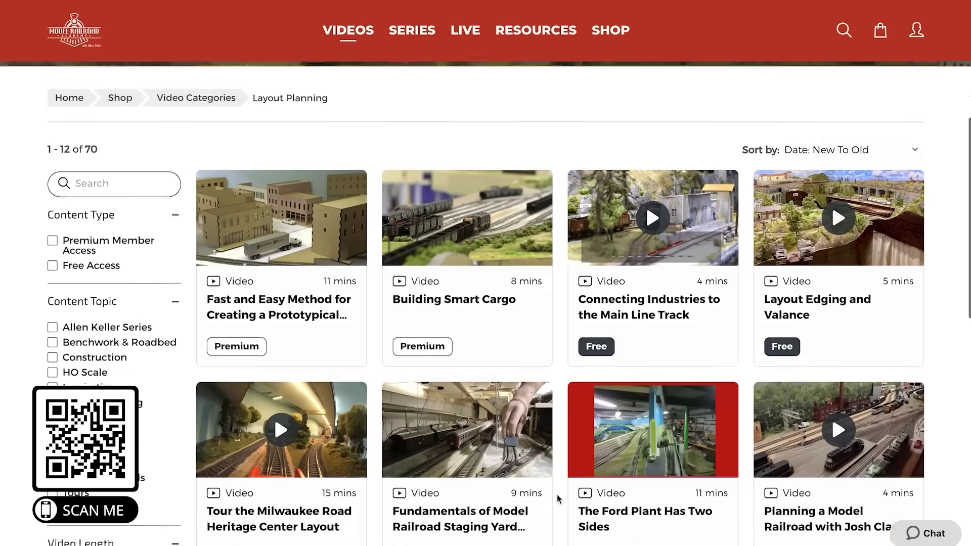
{"action": "scroll", "coordinate": [558, 499], "scroll_direction": "down", "scroll_amount": 3}
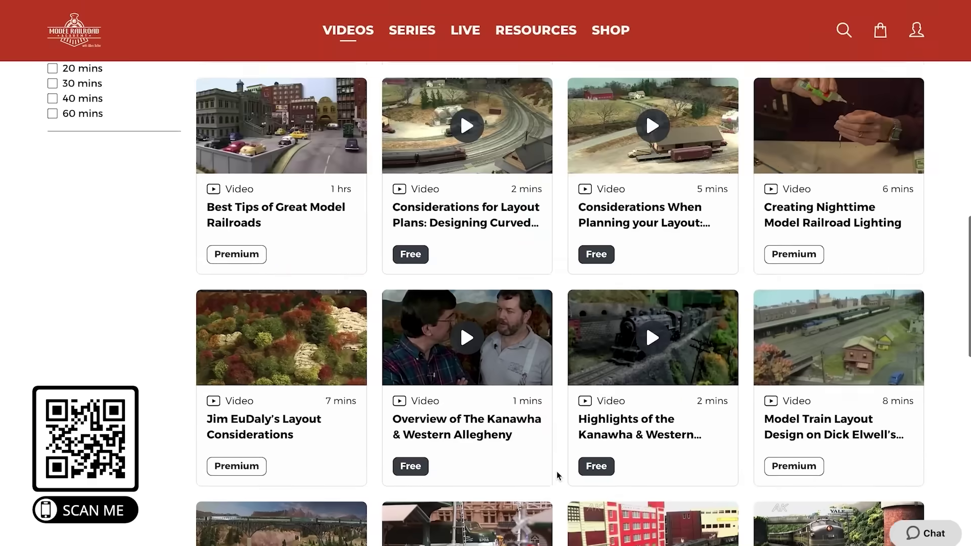
{"action": "scroll", "coordinate": [558, 476], "scroll_direction": "down", "scroll_amount": 5}
{"action": "scroll", "coordinate": [558, 476], "scroll_direction": "down", "scroll_amount": 4}
{"action": "left_click", "coordinate": [558, 478]}
{"action": "scroll", "coordinate": [558, 475], "scroll_direction": "down", "scroll_amount": 12}
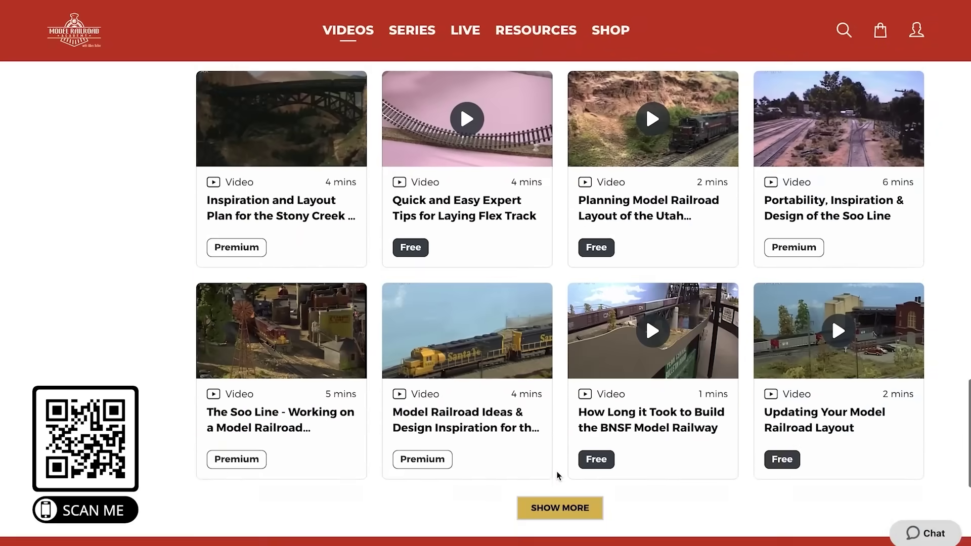
{"action": "scroll", "coordinate": [558, 476], "scroll_direction": "down", "scroll_amount": 2}
{"action": "left_click", "coordinate": [559, 468]}
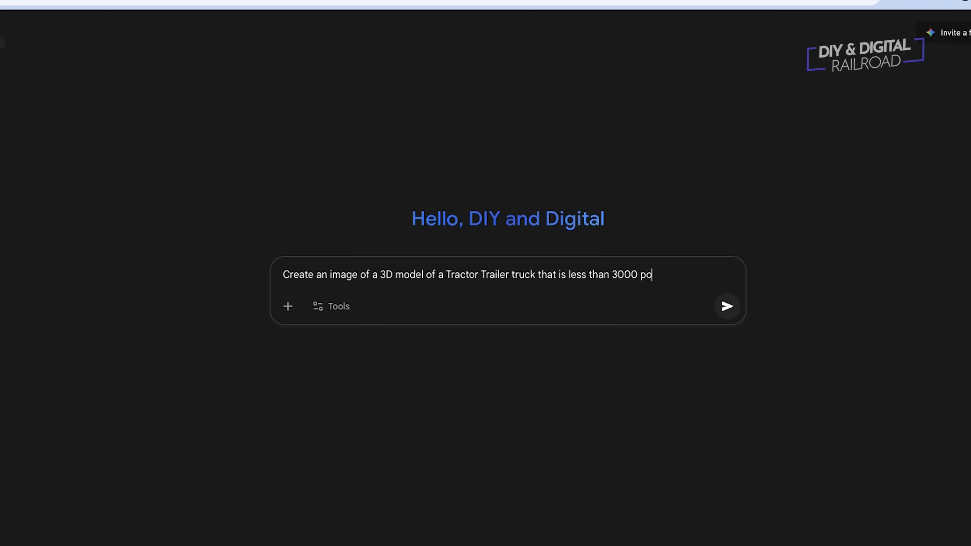
Submit the Gemini prompt for an image of a low-poly 3D Tractor Trailer truck model
{"action": "key", "text": "Return"}
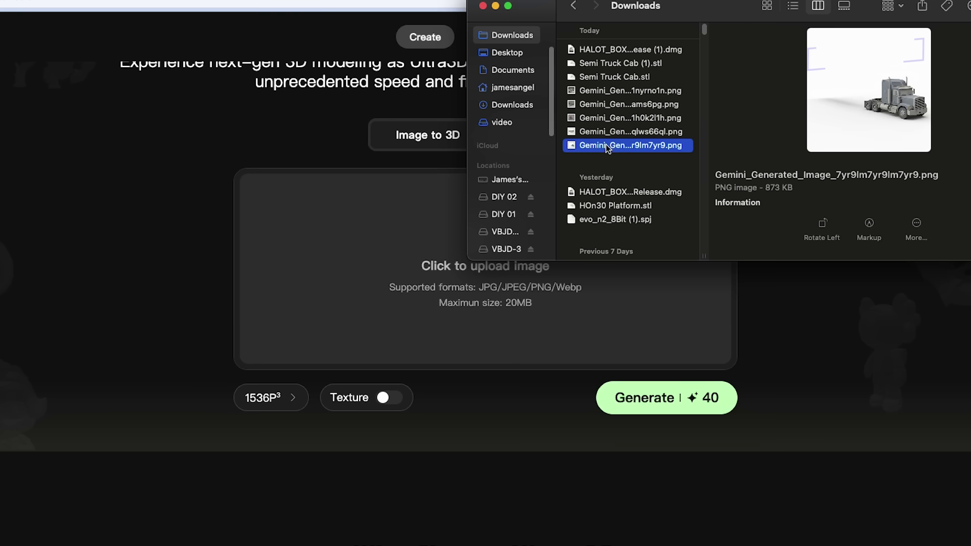
Upload the truck image from Downloads into Hitem3D to generate an untextured cab model
{"action": "left_click_drag", "start_coordinate": [624, 141], "coordinate": [327, 287]}
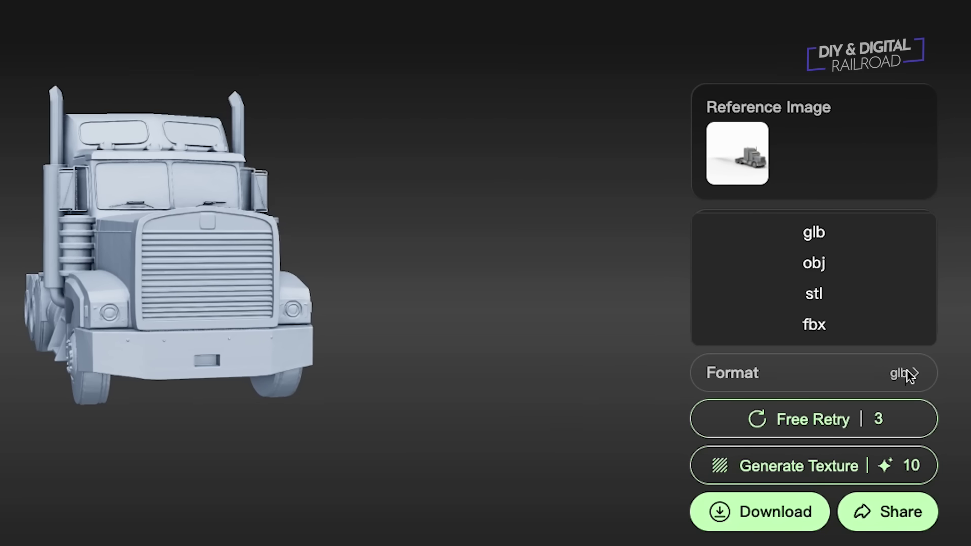
Choose obj as the truck model's download format
{"action": "left_click", "coordinate": [833, 269]}
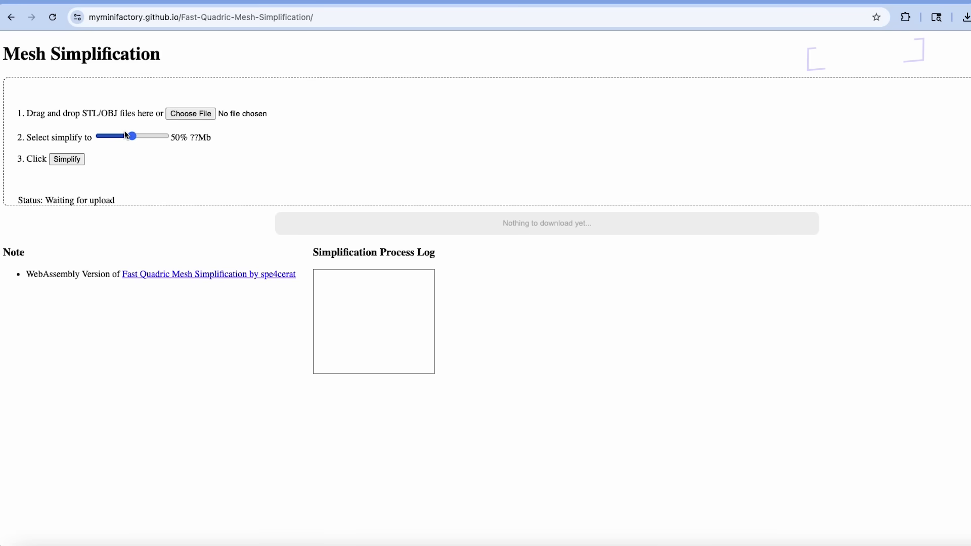
Load hitem3d (3).obj and simplify it with the slider set to 19%
{"action": "left_click", "coordinate": [179, 116]}
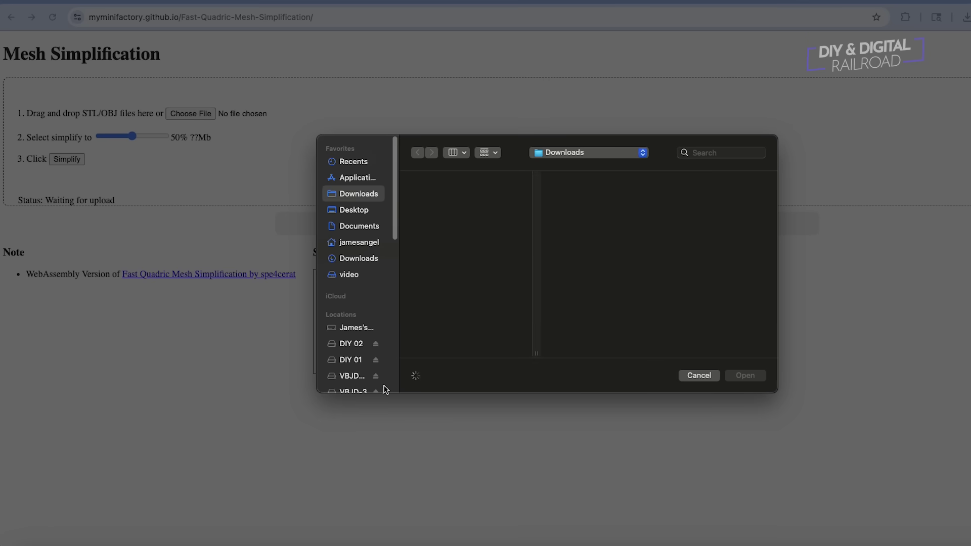
{"action": "left_click", "coordinate": [746, 377]}
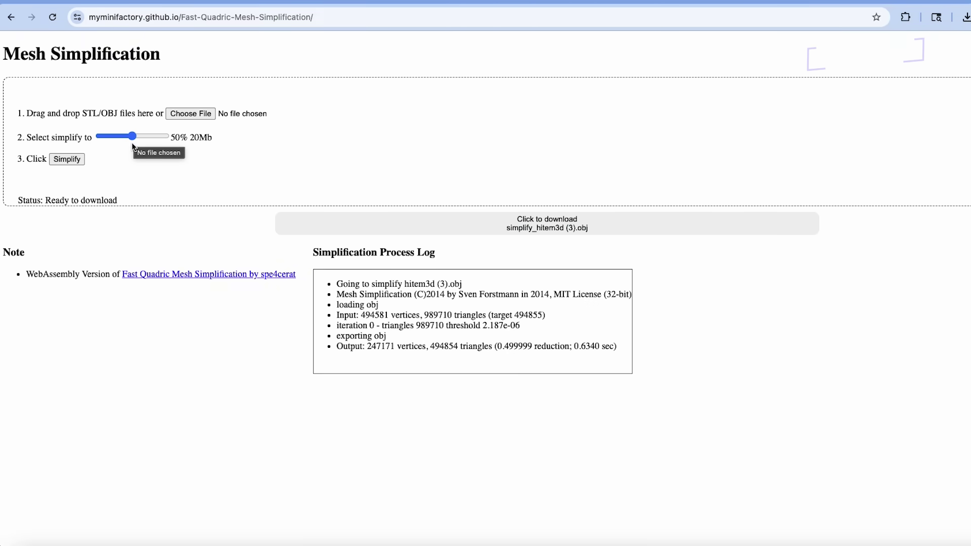
{"action": "left_click_drag", "start_coordinate": [132, 137], "coordinate": [113, 142]}
{"action": "left_click", "coordinate": [71, 160]}
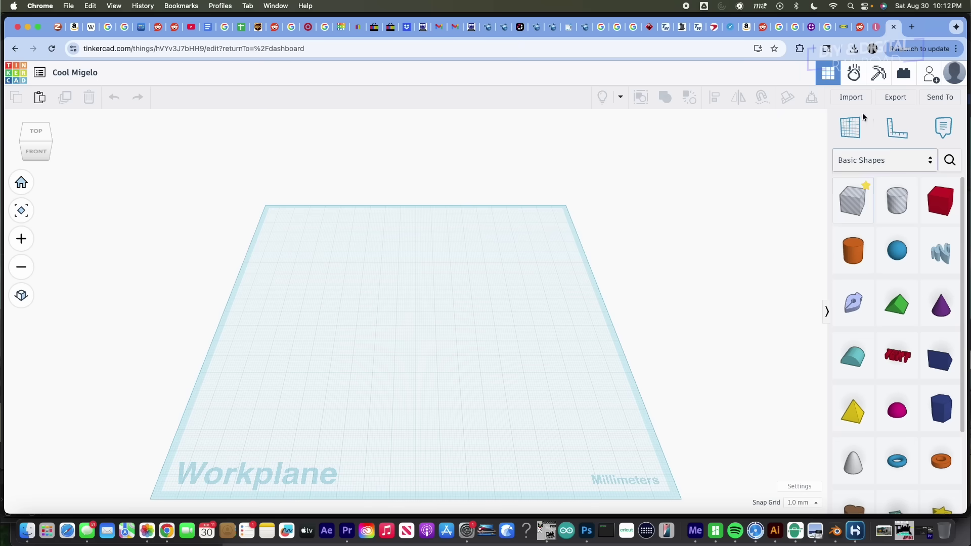
Import Tractor Trailer Truck.stl into the Tinkercad design
{"action": "left_click", "coordinate": [860, 99]}
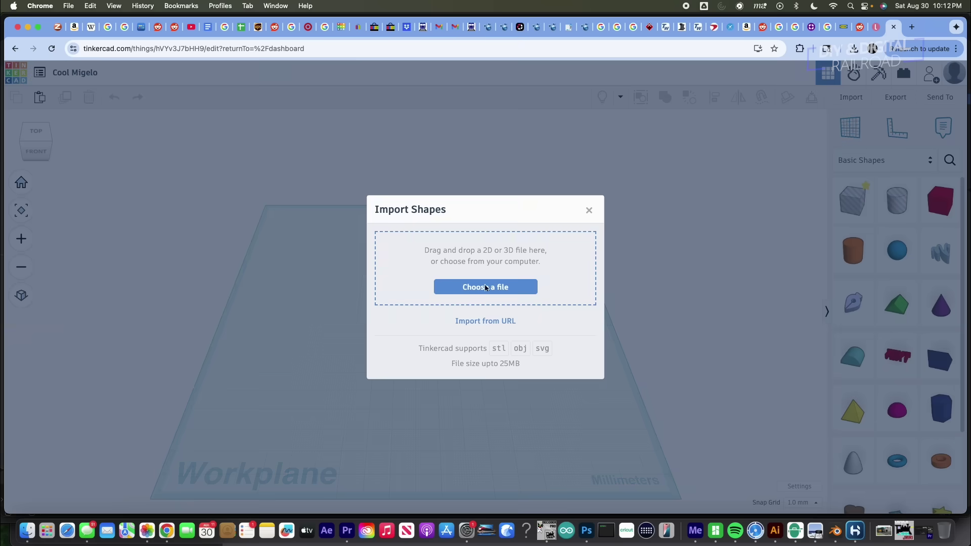
{"action": "left_click_drag", "start_coordinate": [796, 514], "coordinate": [488, 256]}
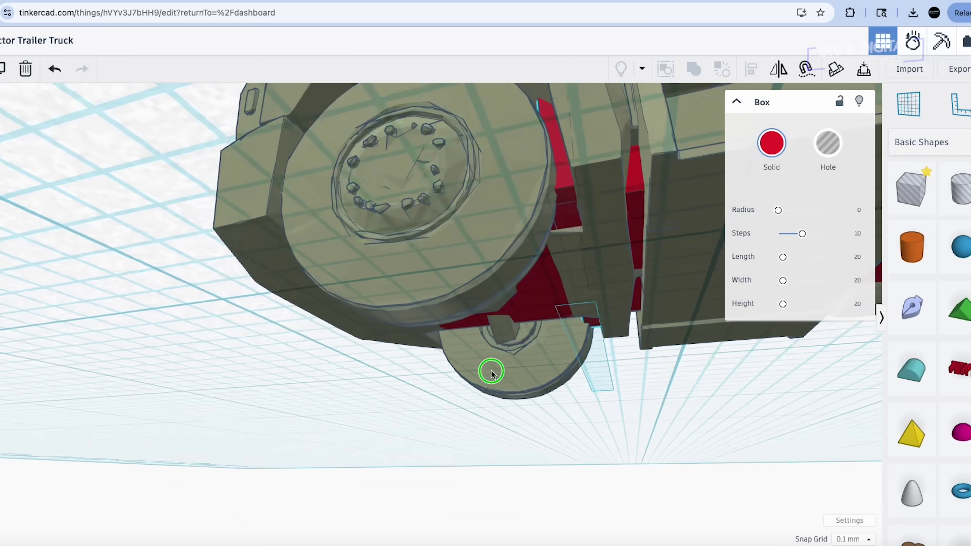
Widen the red box toward the bumper, enlarging it to 16.20
{"action": "scroll", "coordinate": [490, 368], "scroll_direction": "down", "scroll_amount": 10}
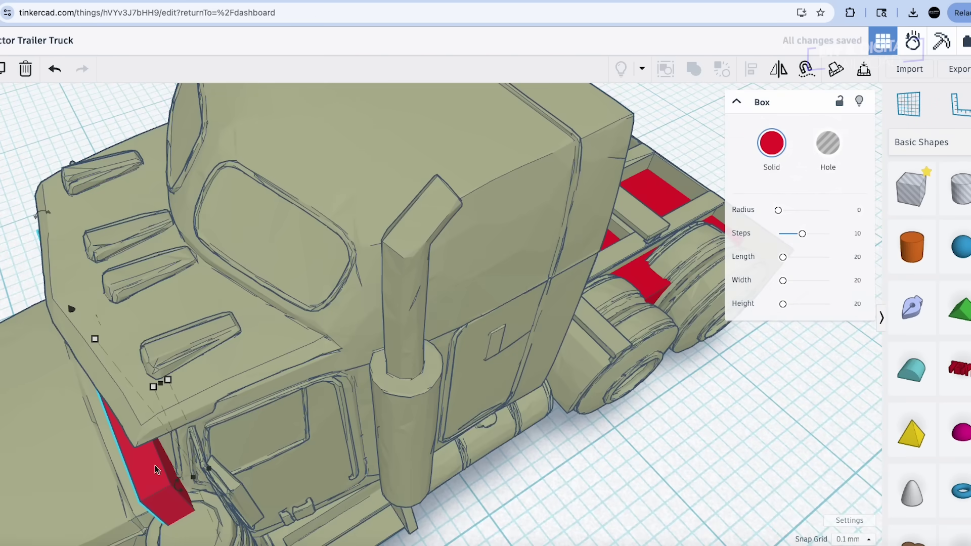
{"action": "scroll", "coordinate": [250, 393], "scroll_direction": "up", "scroll_amount": 5}
{"action": "left_click_drag", "start_coordinate": [330, 422], "coordinate": [358, 409]}
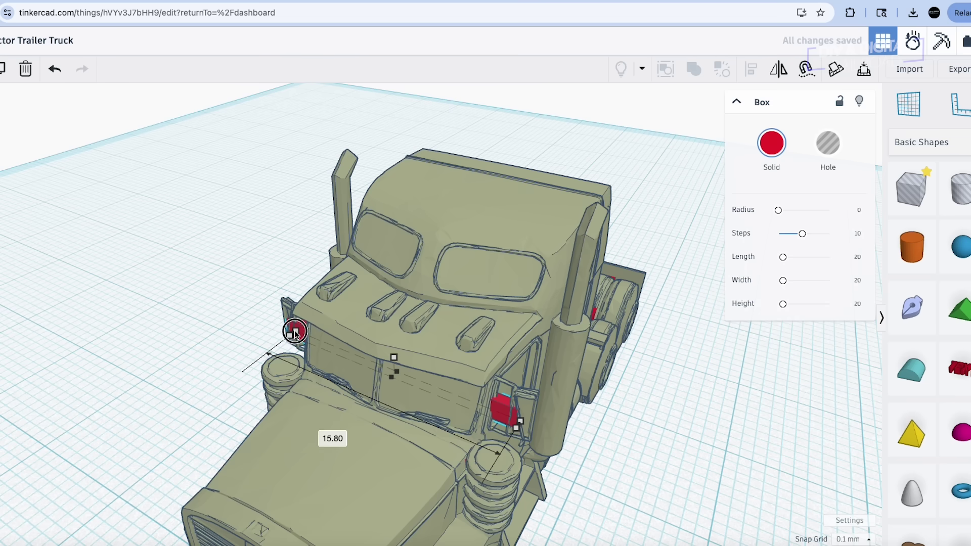
{"action": "right_click_drag", "start_coordinate": [423, 390], "coordinate": [390, 395]}
{"action": "mouse_move", "coordinate": [469, 433]}
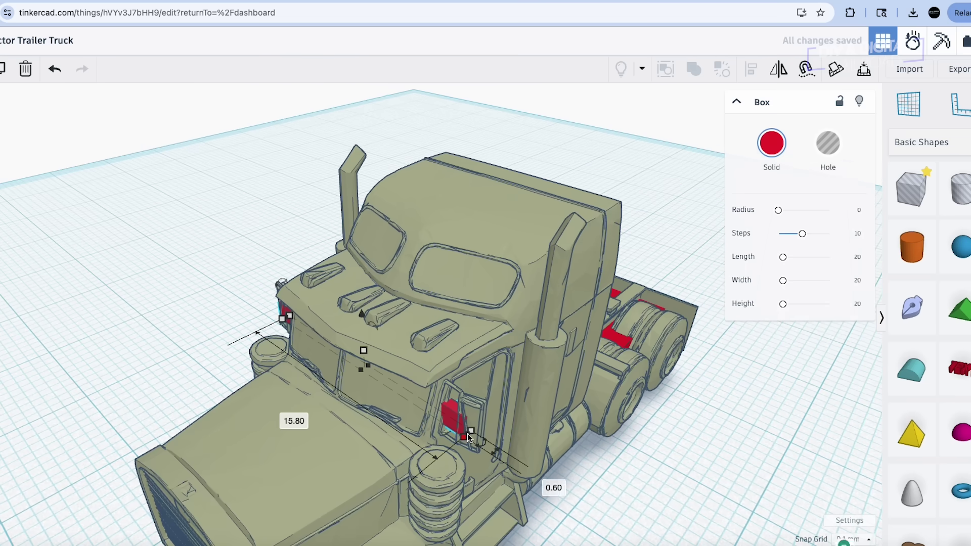
{"action": "left_click_drag", "start_coordinate": [469, 434], "coordinate": [476, 438]}
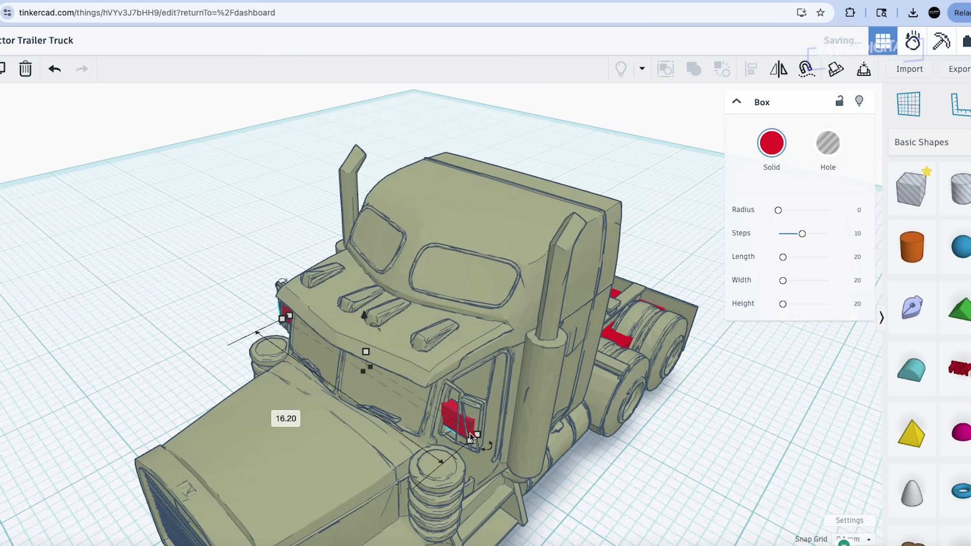
Lower the red box to -0.50 elevation, set height 2.00, and shift it over the struts
{"action": "left_click_drag", "start_coordinate": [363, 318], "coordinate": [364, 323]}
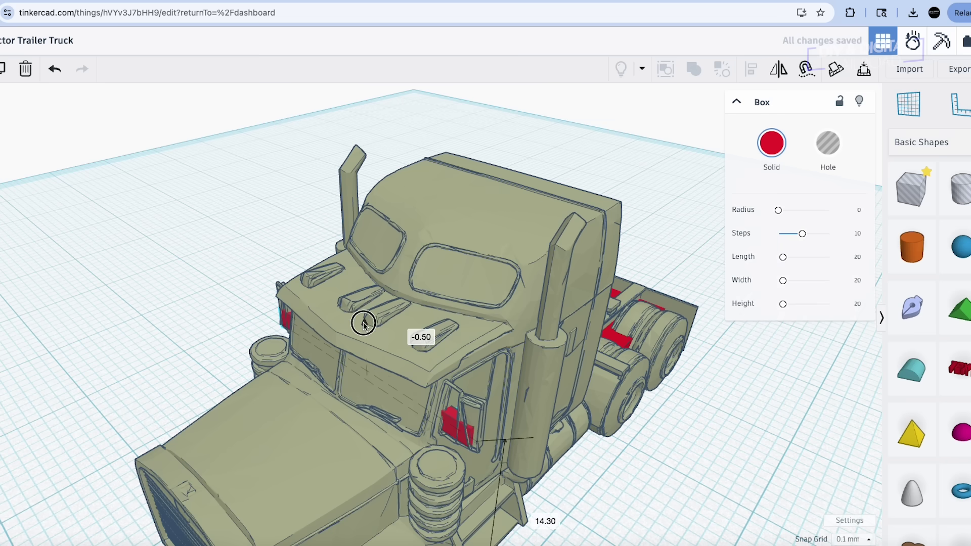
{"action": "left_click_drag", "start_coordinate": [365, 357], "coordinate": [364, 341]}
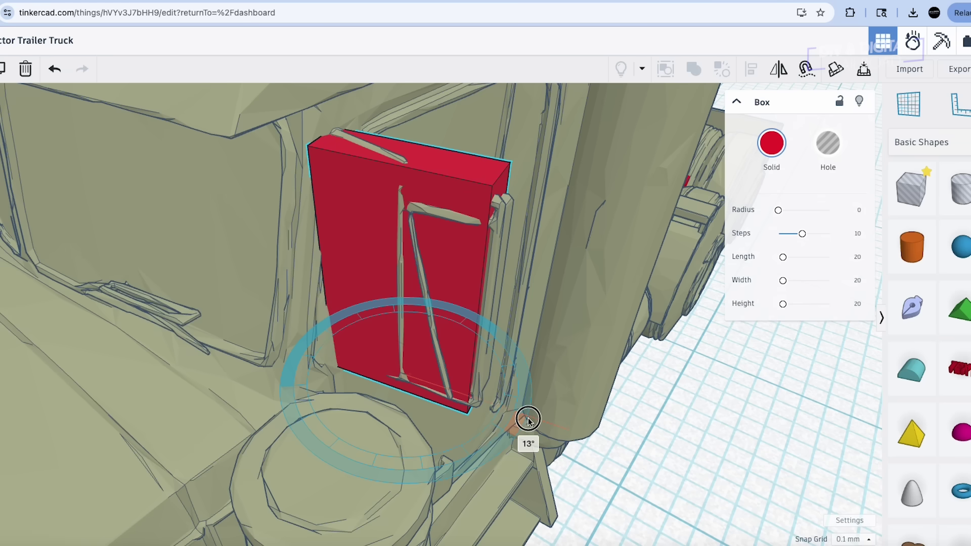
{"action": "left_click_drag", "start_coordinate": [451, 277], "coordinate": [450, 284]}
{"action": "left_click_drag", "start_coordinate": [350, 343], "coordinate": [329, 343]}
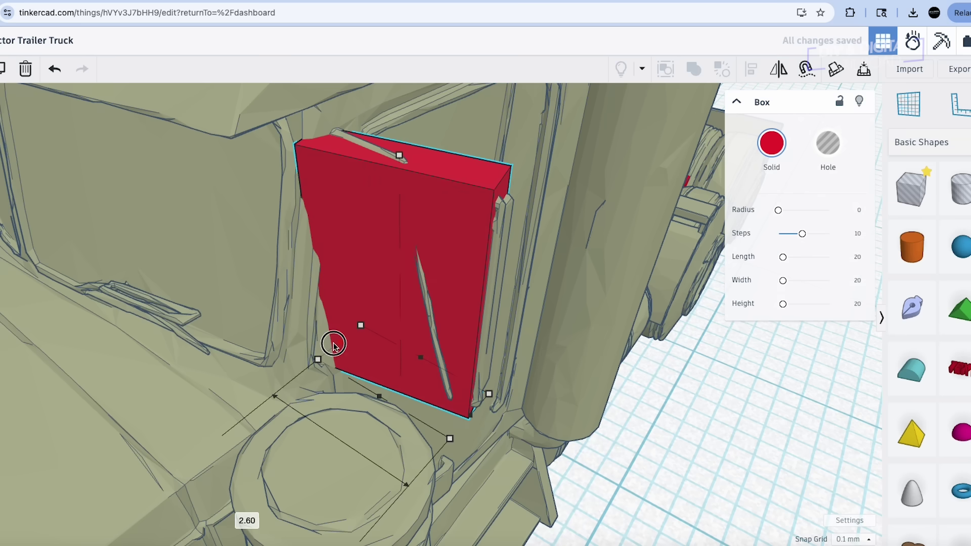
{"action": "right_click_drag", "start_coordinate": [330, 342], "coordinate": [426, 330]}
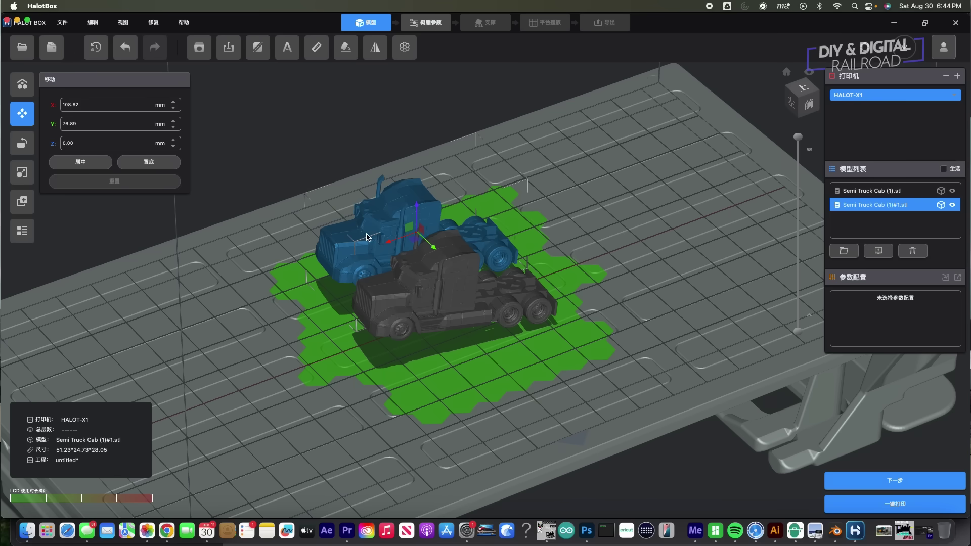
Delete the duplicate truck and nudge the remaining Semi Truck Cab (1).stl slightly on the plate
{"action": "key", "text": "Delete"}
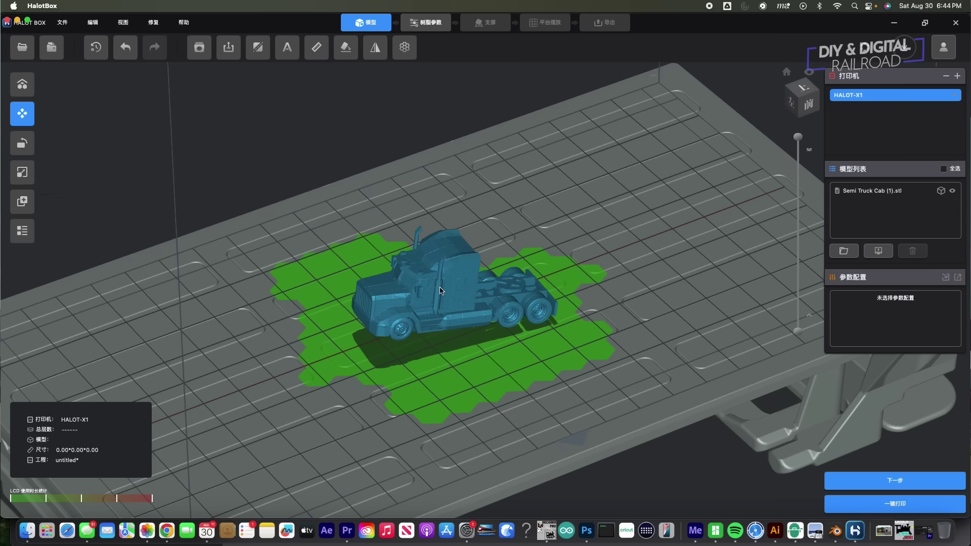
{"action": "left_click", "coordinate": [444, 296]}
{"action": "mouse_move", "coordinate": [444, 296]}
{"action": "right_mouse_down"}
{"action": "mouse_move", "coordinate": [418, 328]}
{"action": "mouse_move", "coordinate": [450, 312]}
{"action": "right_mouse_up"}
{"action": "left_click_drag", "start_coordinate": [450, 312], "coordinate": [453, 309]}
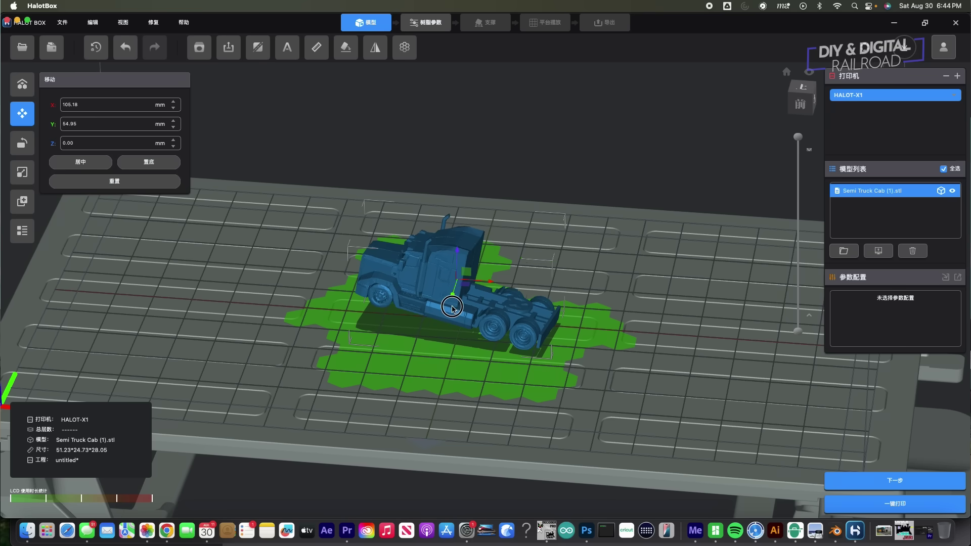
{"action": "right_click_drag", "start_coordinate": [593, 331], "coordinate": [568, 329]}
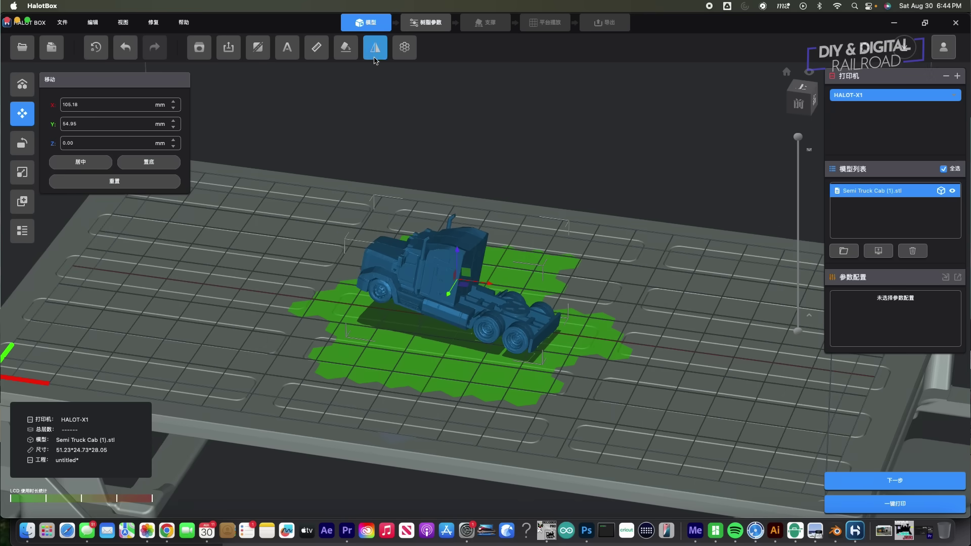